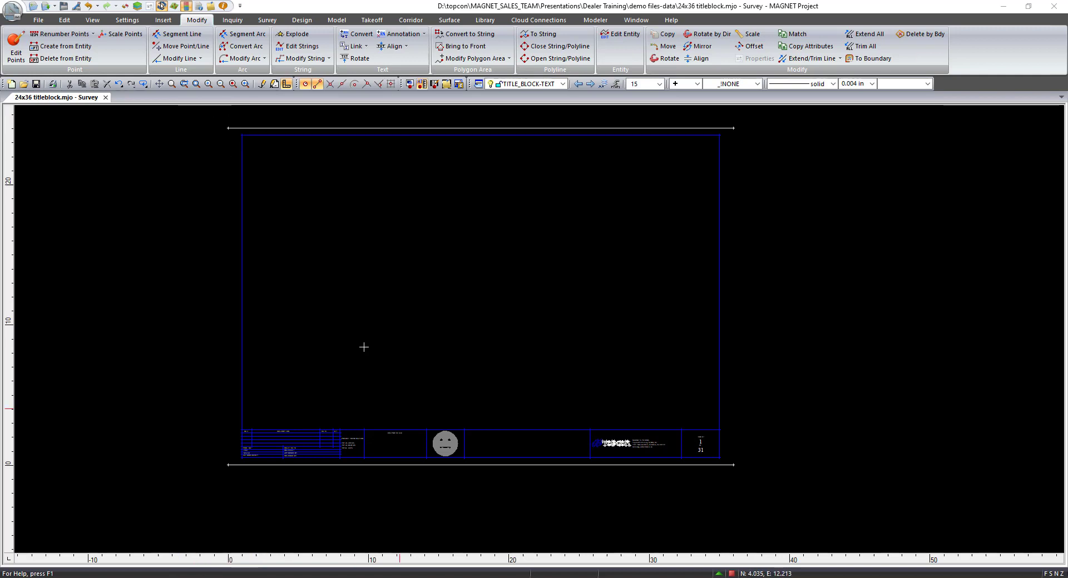
Select all the title block linework, then cancel a started polyline-to-string conversion.
left_click_drag(195, 112, 821, 533)
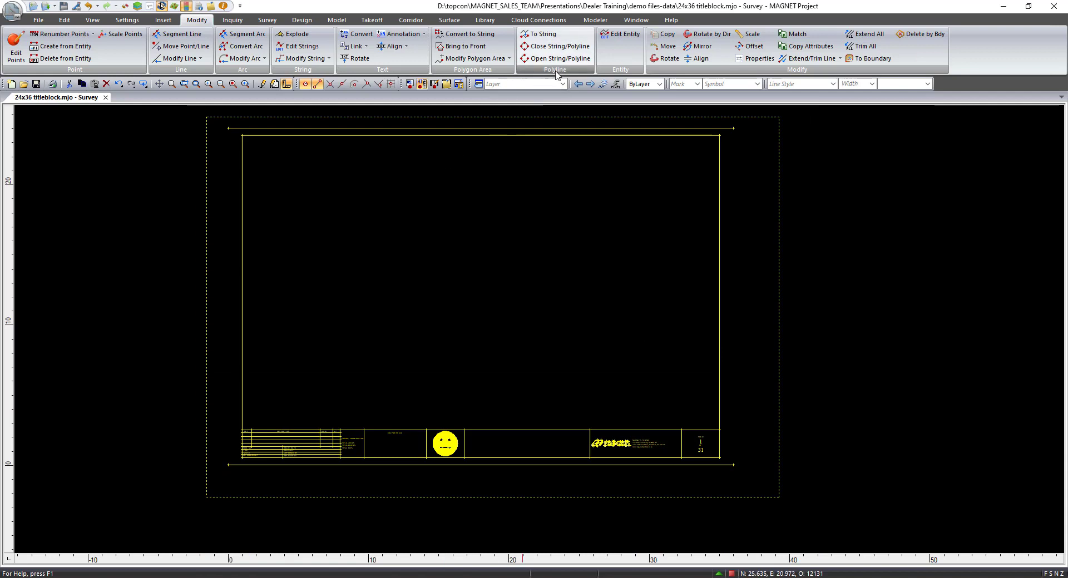
left_click(548, 39)
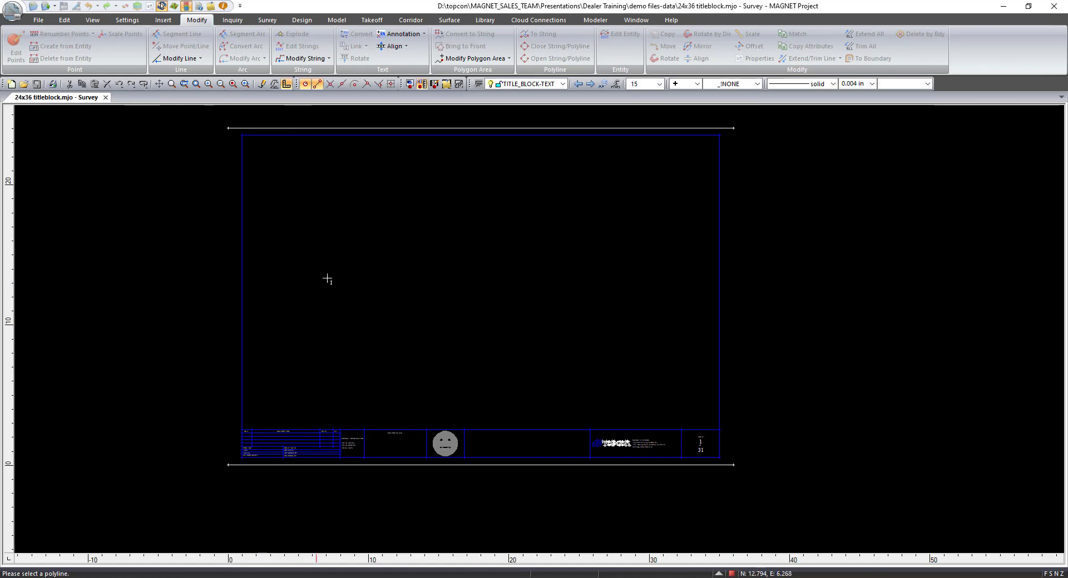
key("Escape")
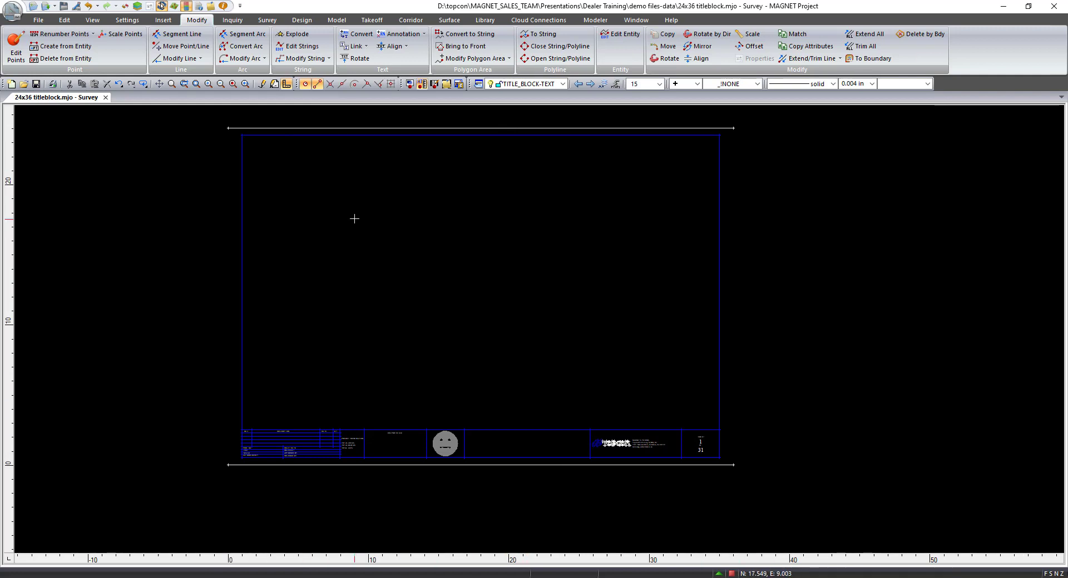
Start a new title block on ARCH D 24x36 paper with margins 1, 1, 0.5, 0.5.
left_click(485, 20)
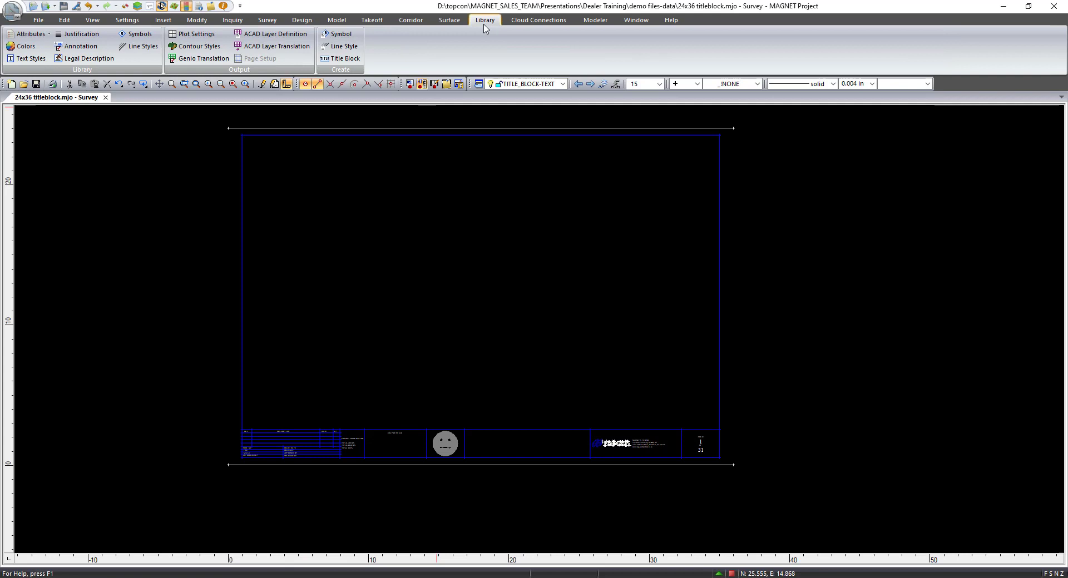
left_click(347, 60)
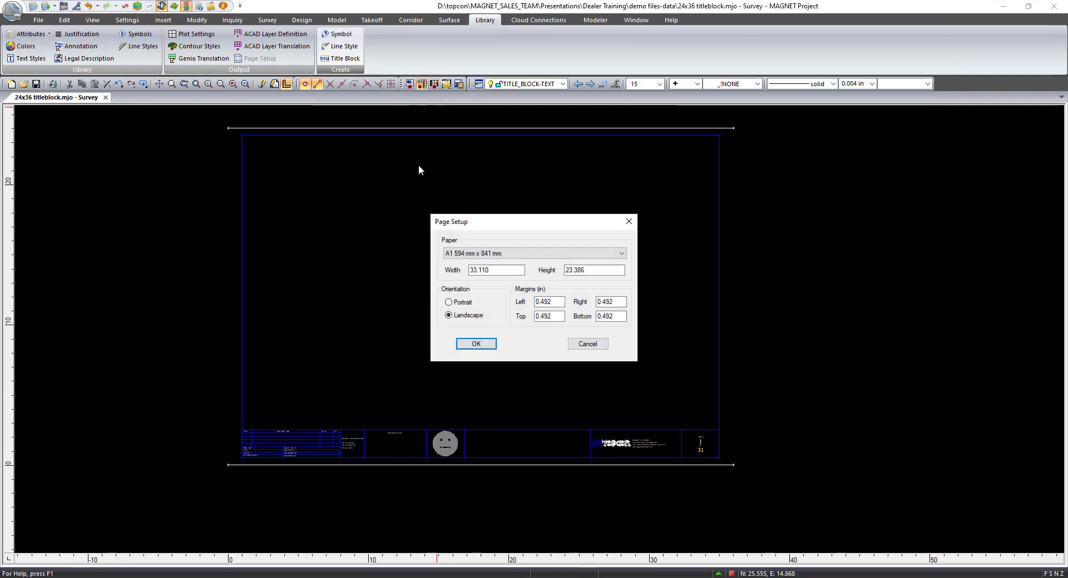
left_click(516, 256)
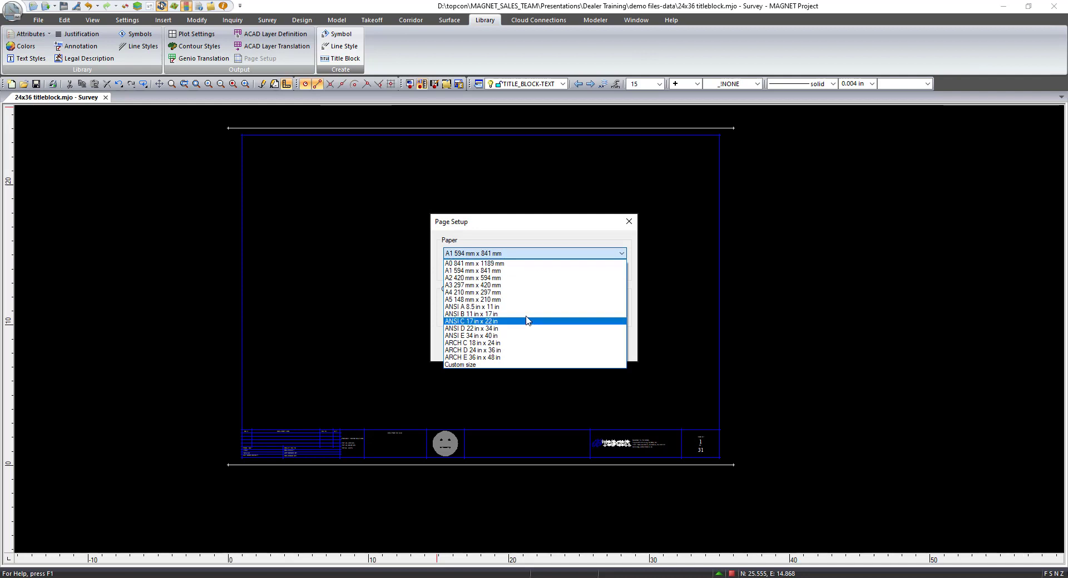
left_click(493, 350)
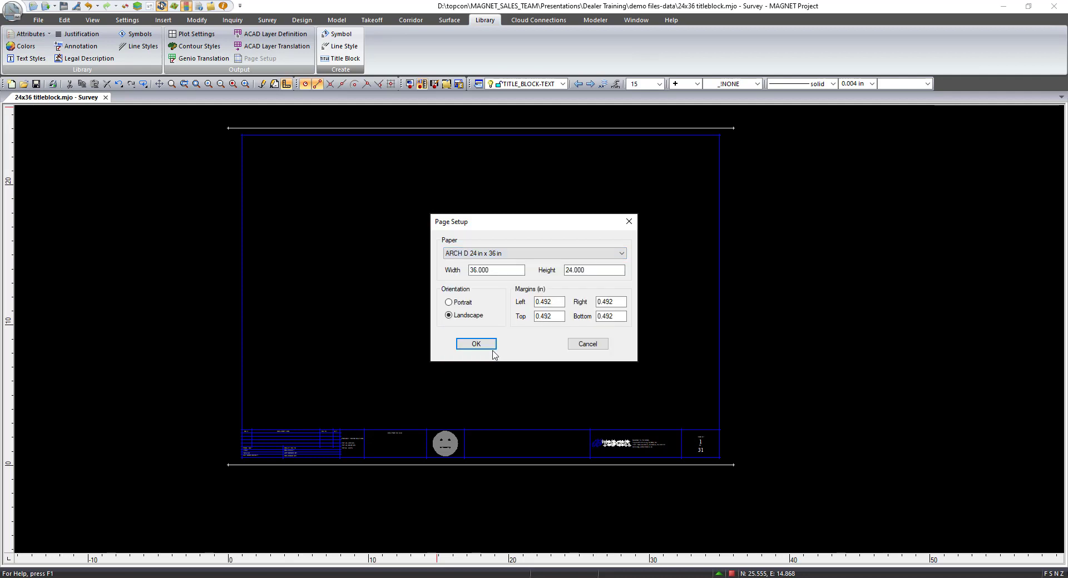
double_click(539, 301)
type("1")
key("Tab")
type("1")
key("Tab")
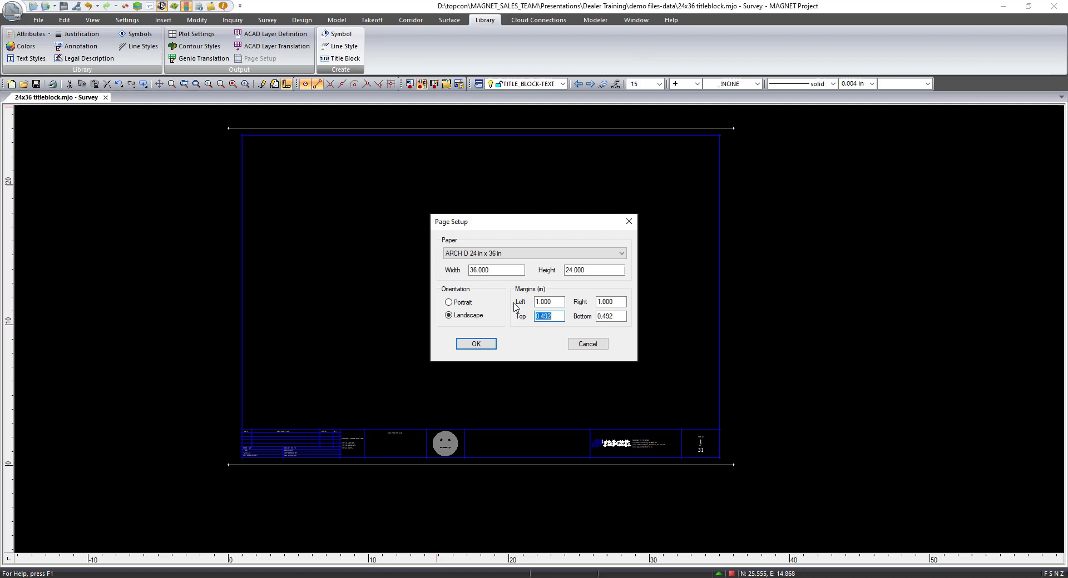
type(".5")
key("Tab")
type(".5")
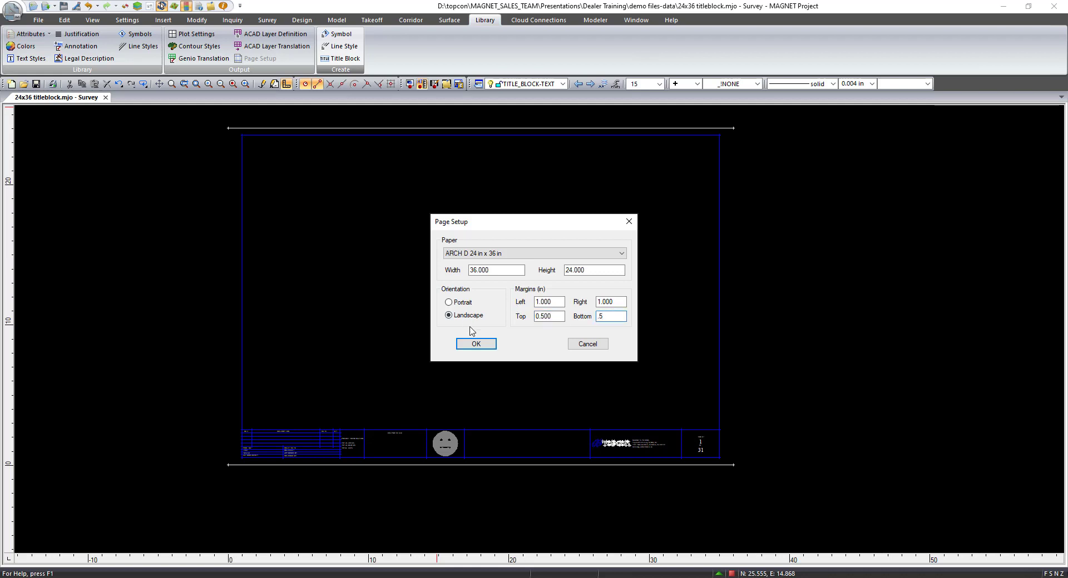
left_click(486, 344)
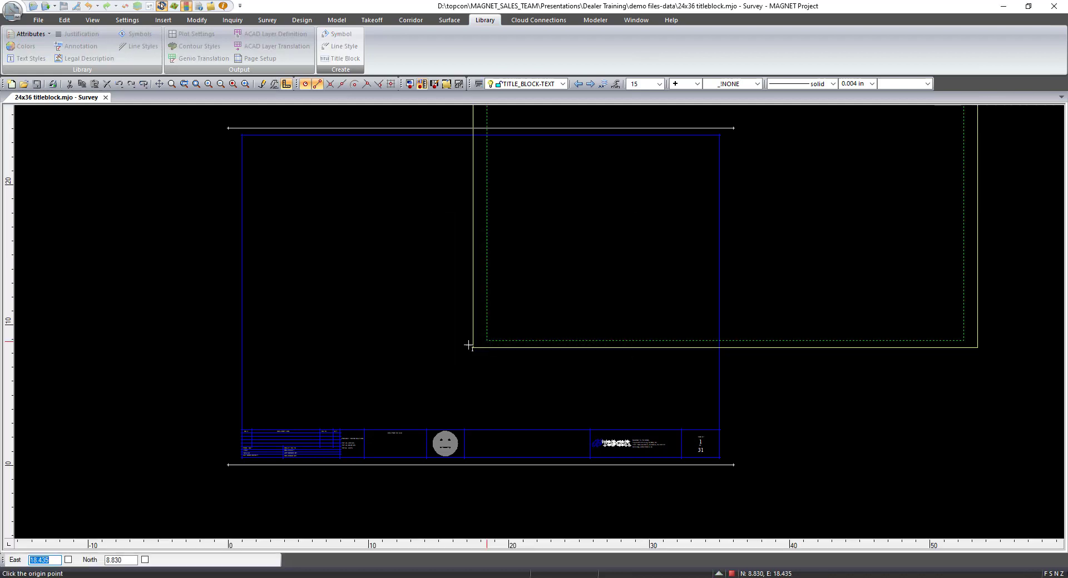
Set the sheet origin at the border's lower-left corner and frame the drawing area above the title strip.
left_click(242, 458)
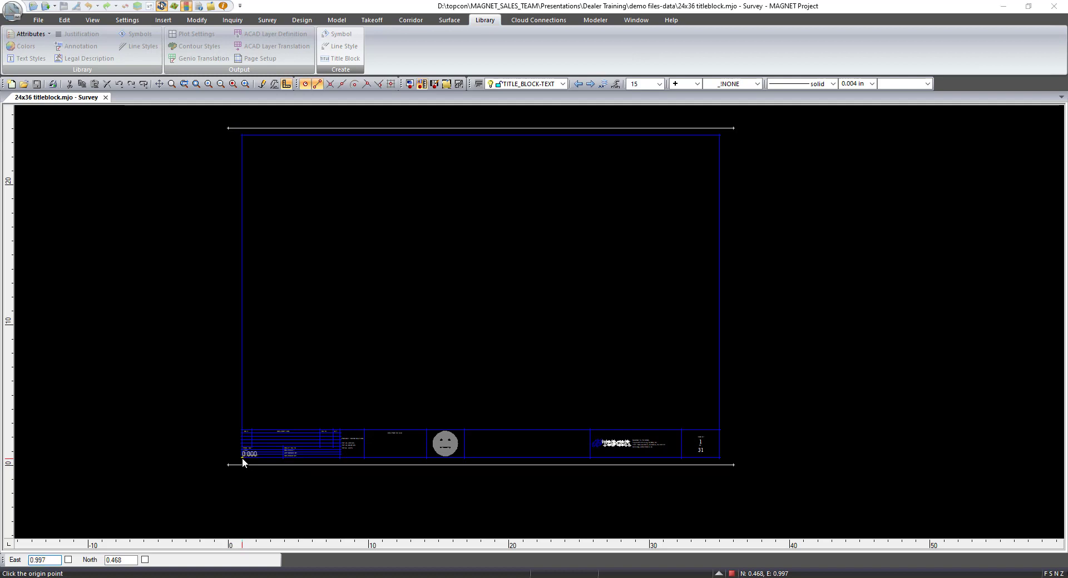
left_click(272, 482)
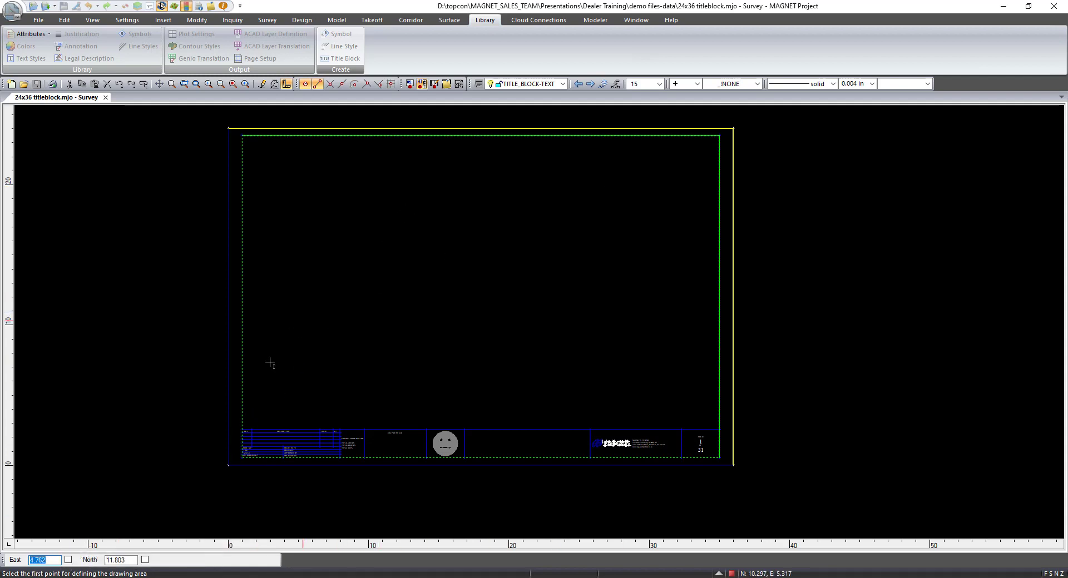
left_click(243, 429)
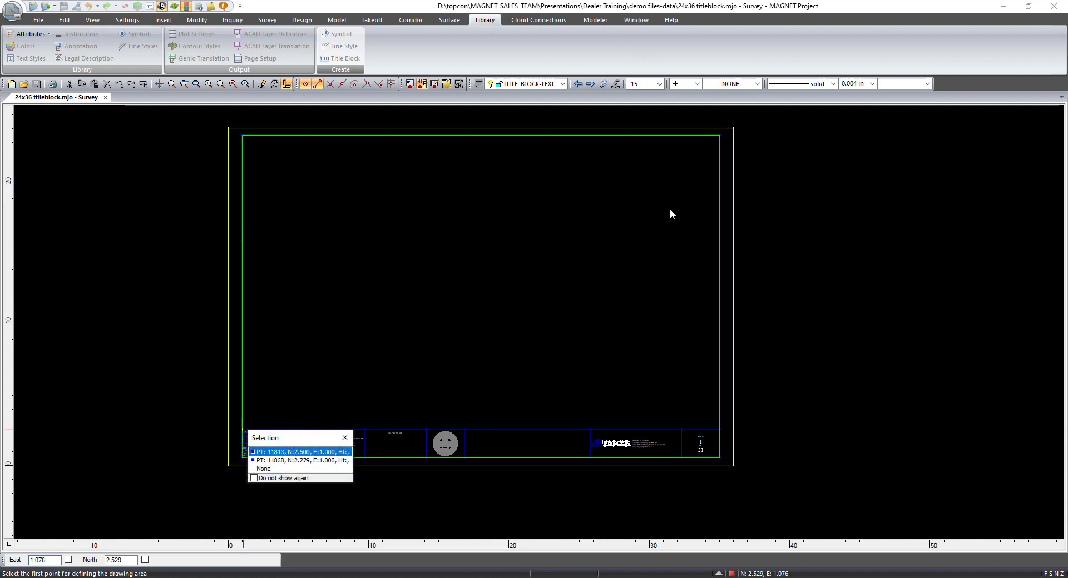
left_click(320, 452)
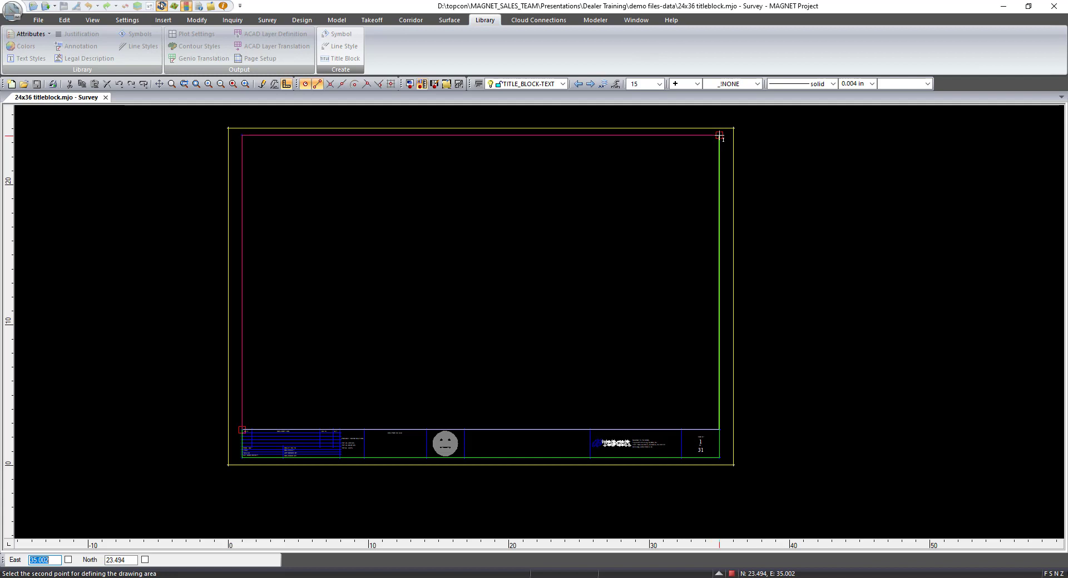
left_click(719, 136)
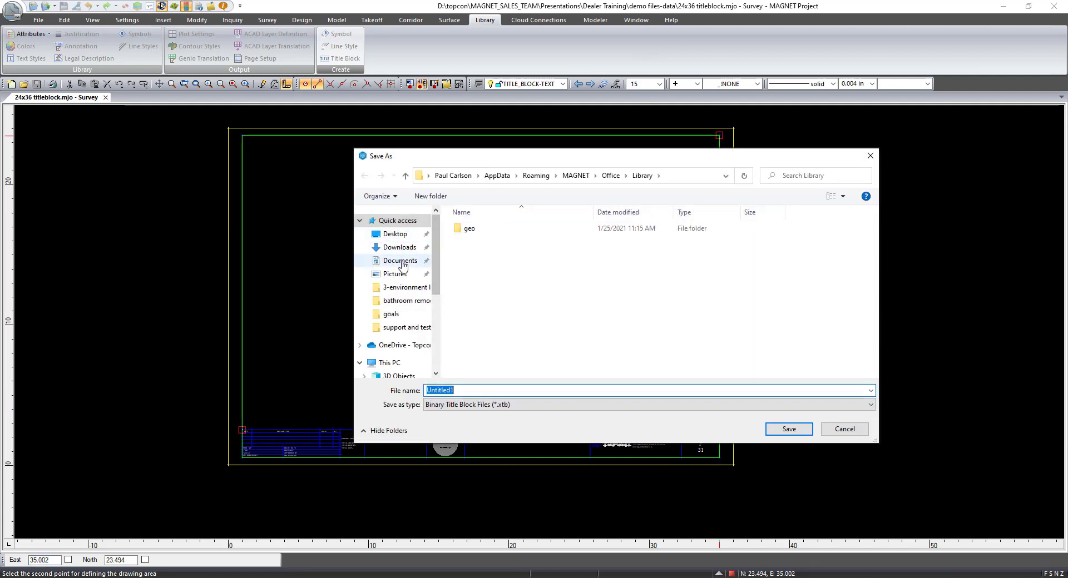
Save the title block to the Desktop as '24x36 title block-topcon.xtb'.
left_click(402, 239)
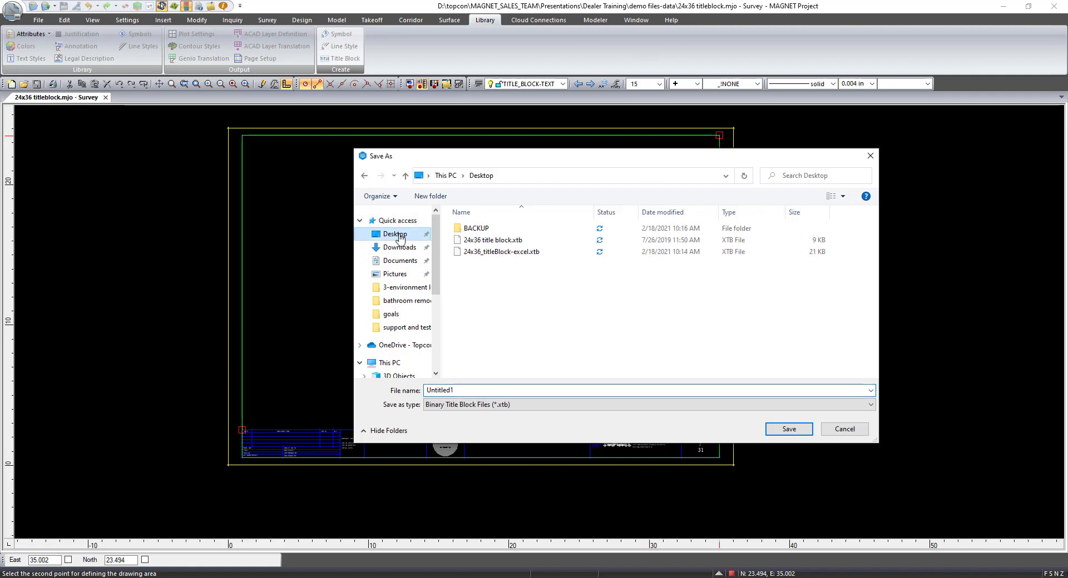
double_click(471, 392)
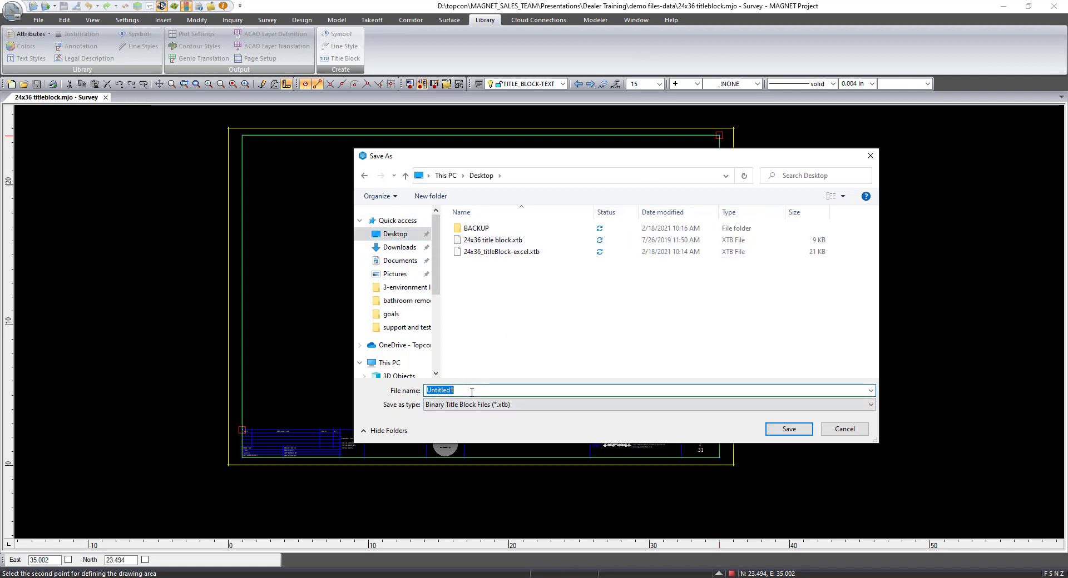
type("24x36")
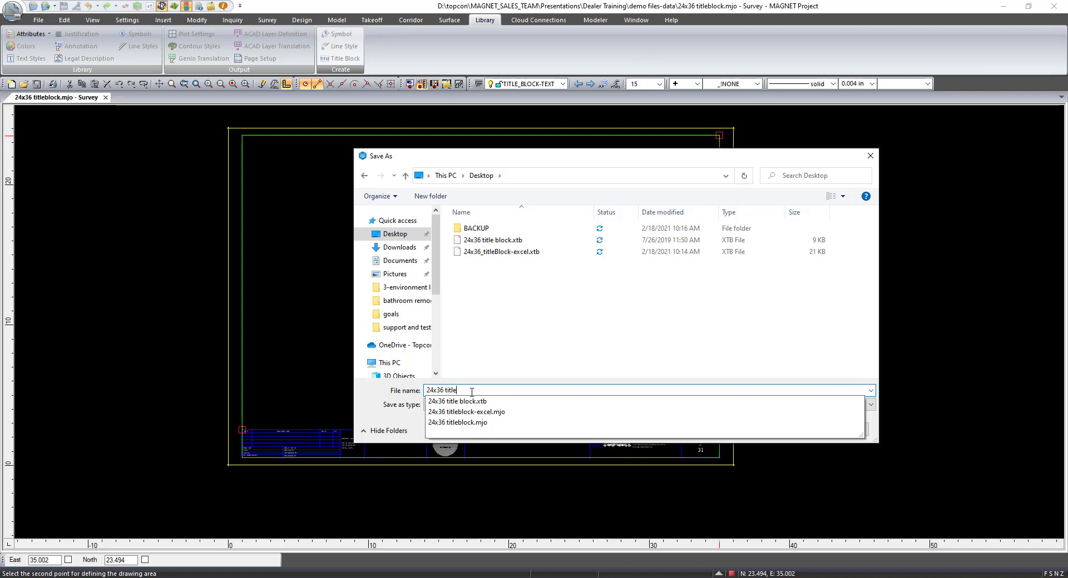
type("  b")
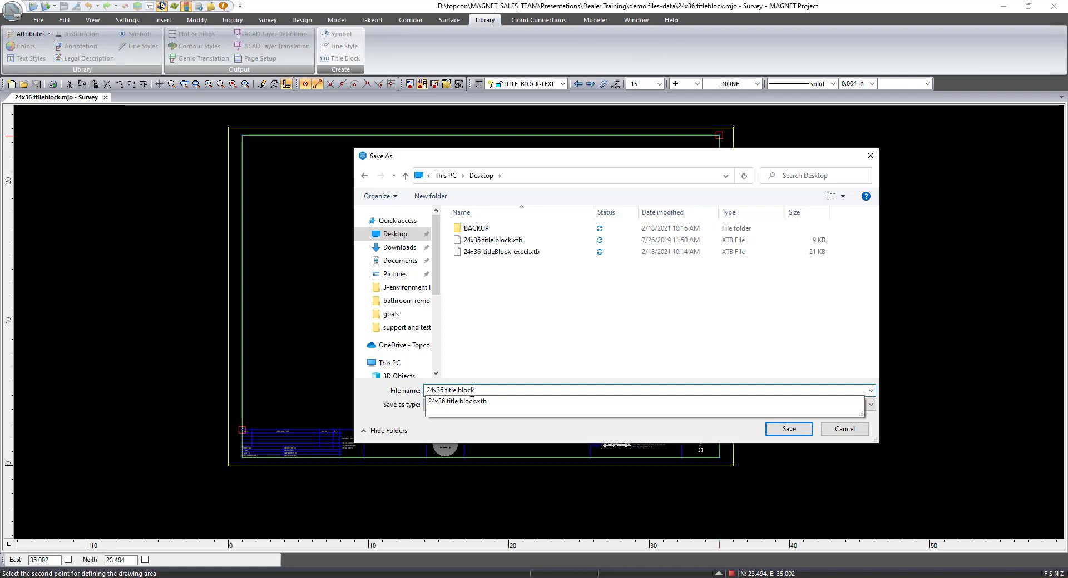
type("-topcon")
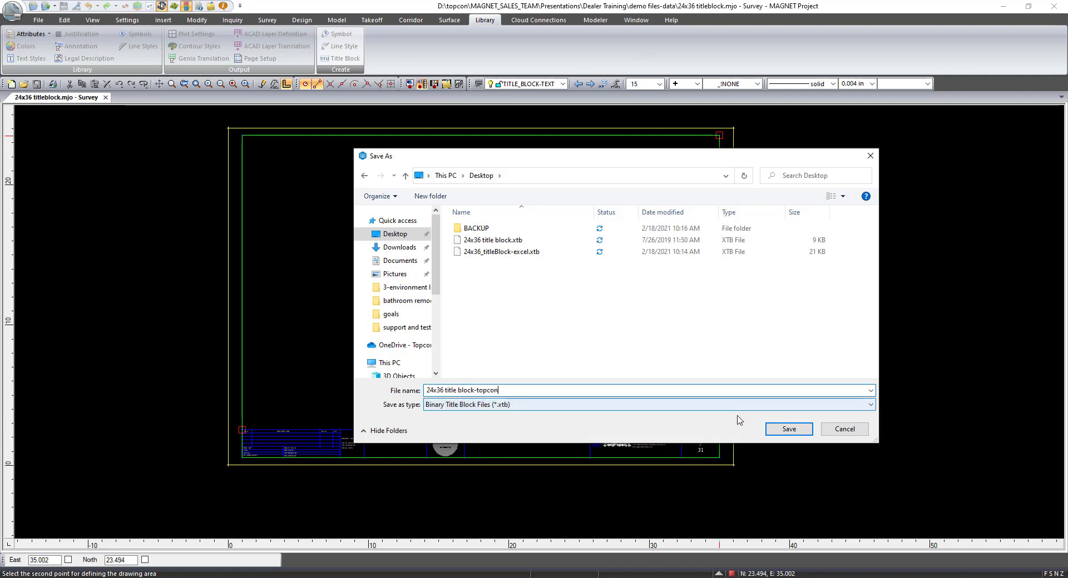
left_click(787, 430)
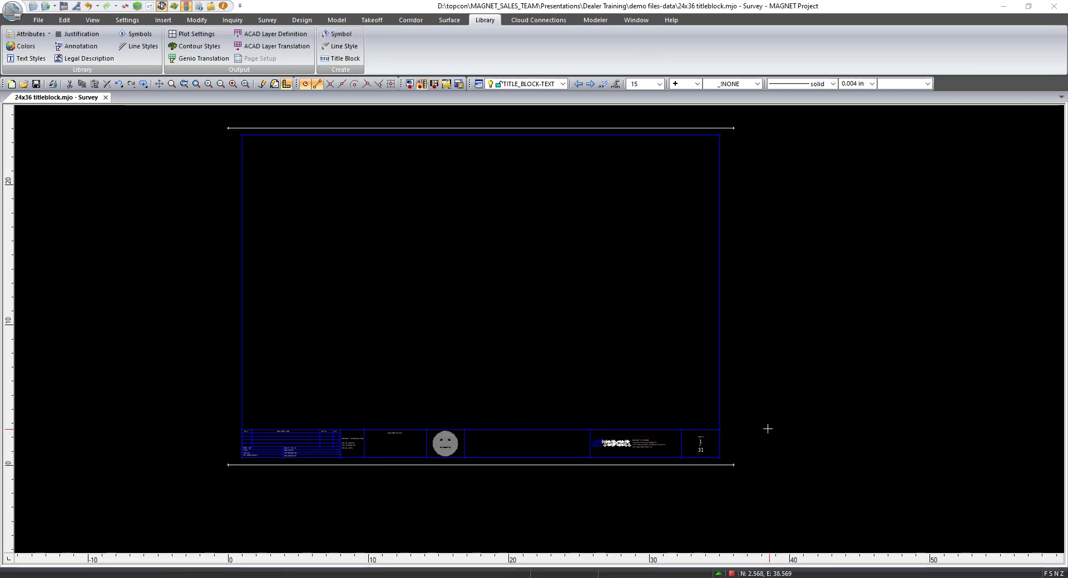
Create a plot window on the plan, choosing 24x36 title block-topcon.xtb from the Desktop.
left_click(38, 19)
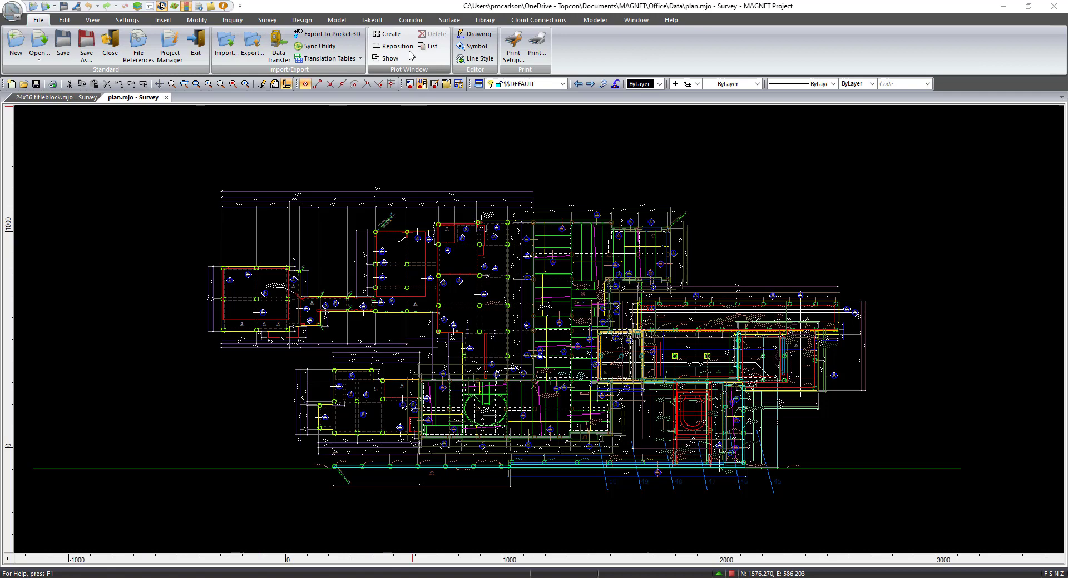
left_click(394, 39)
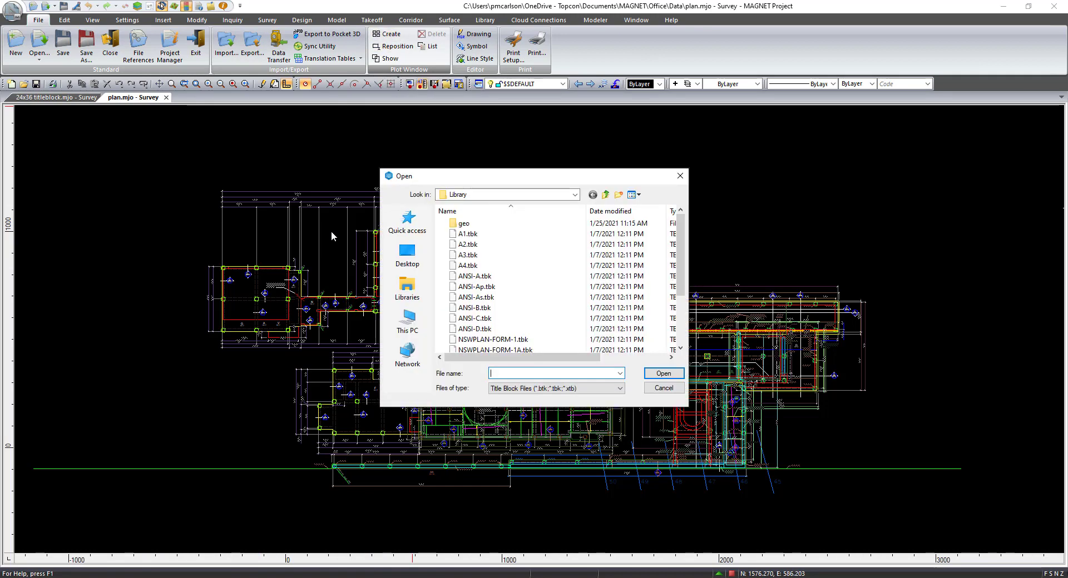
left_click(412, 256)
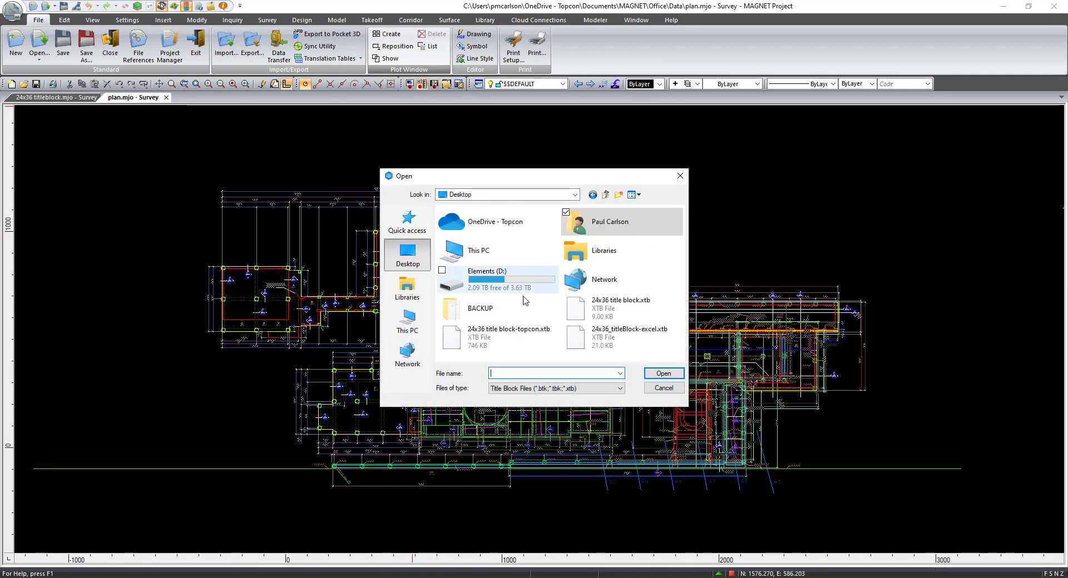
left_click(501, 336)
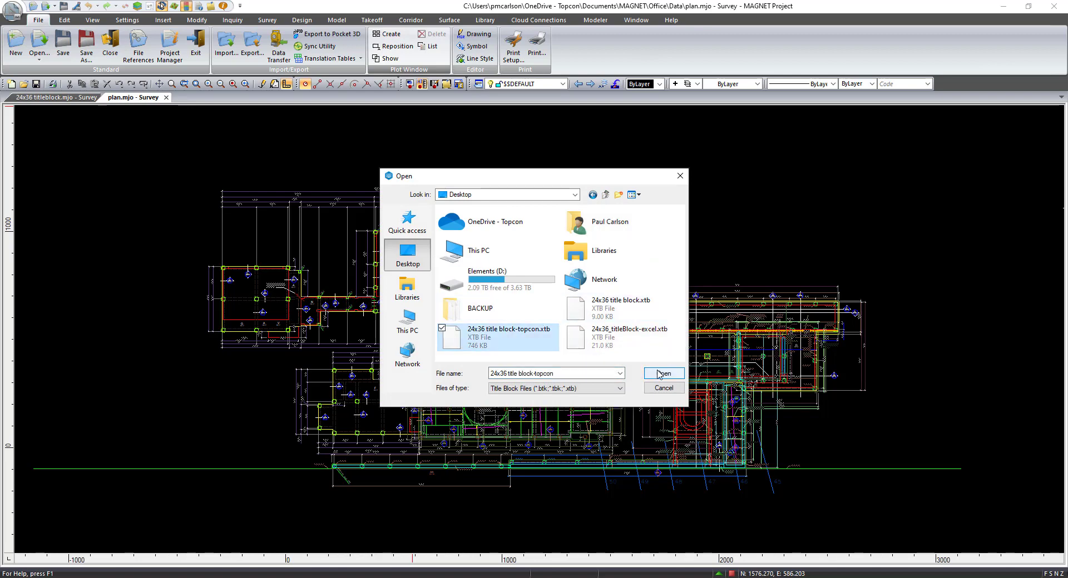
Load the title block and place and enlarge the plot window around the floor plan.
left_click(659, 375)
scroll(515, 315, "down", 3)
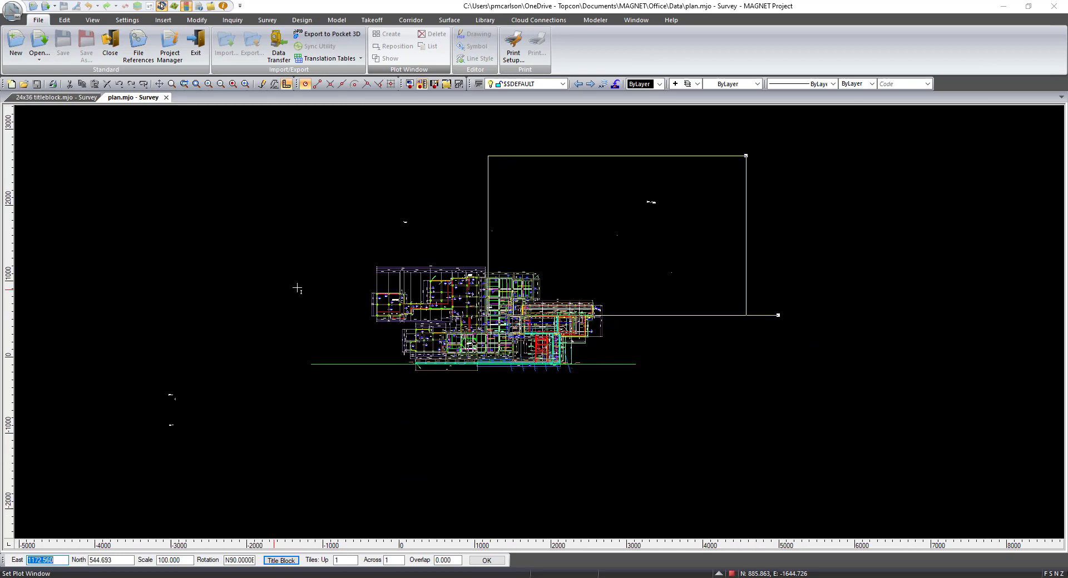
scroll(523, 317, "up", 1)
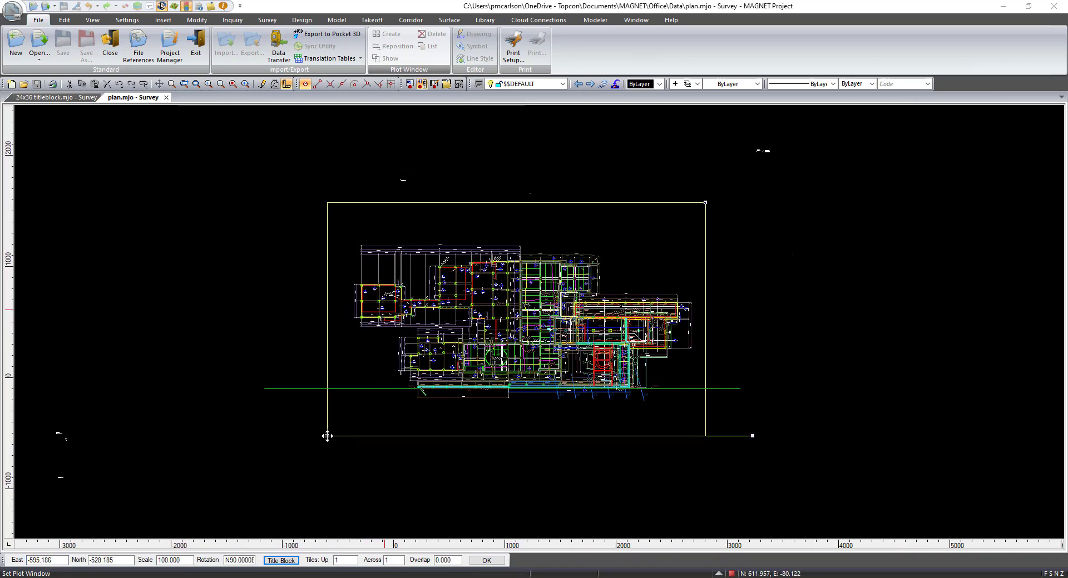
left_click(327, 436)
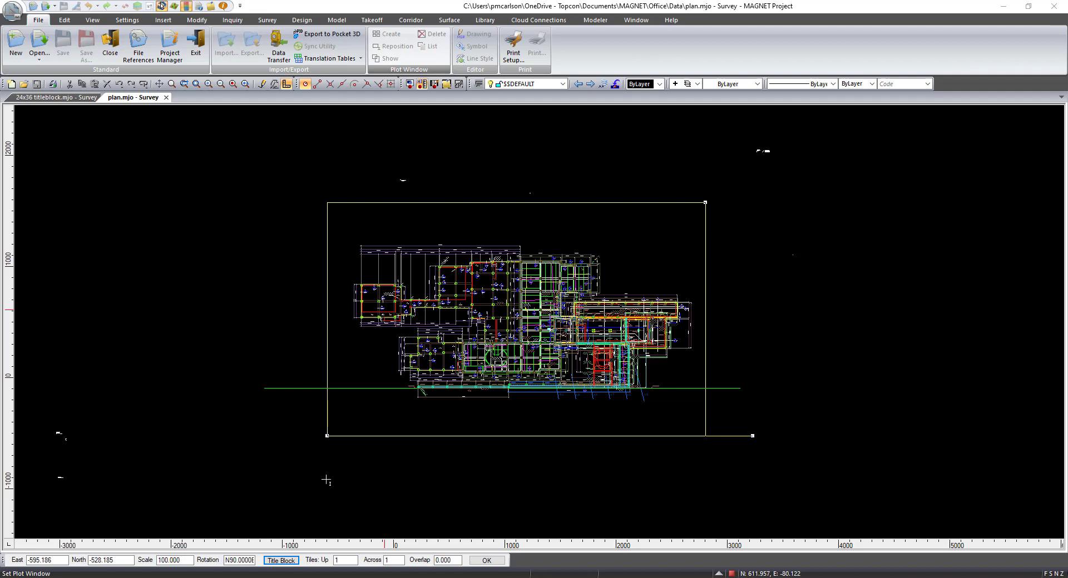
mouse_move(703, 204)
left_mouse_down()
mouse_move(720, 194)
mouse_move(788, 411)
left_mouse_up()
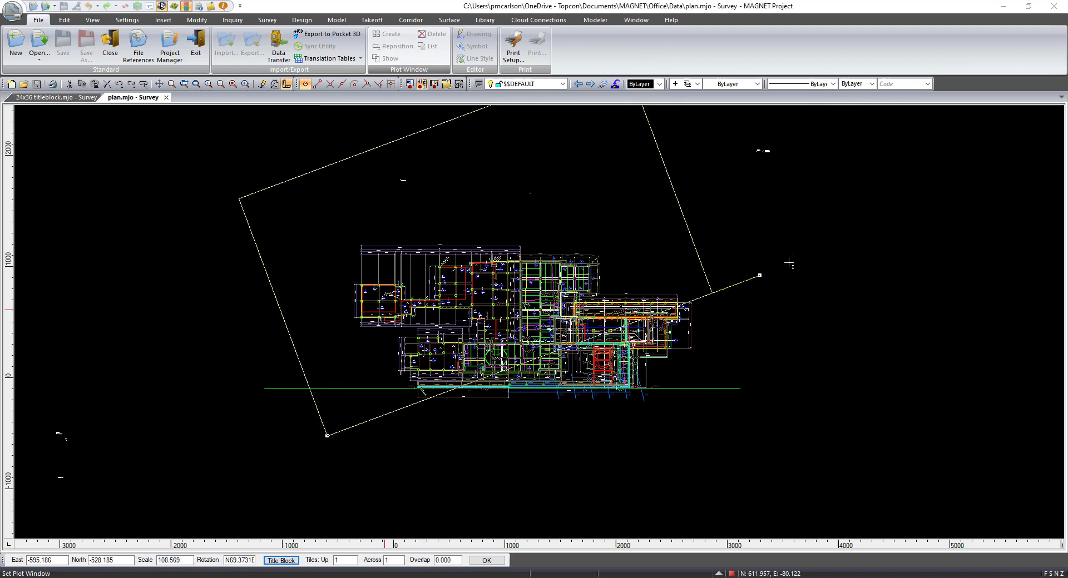
left_click_drag(800, 417, 848, 434)
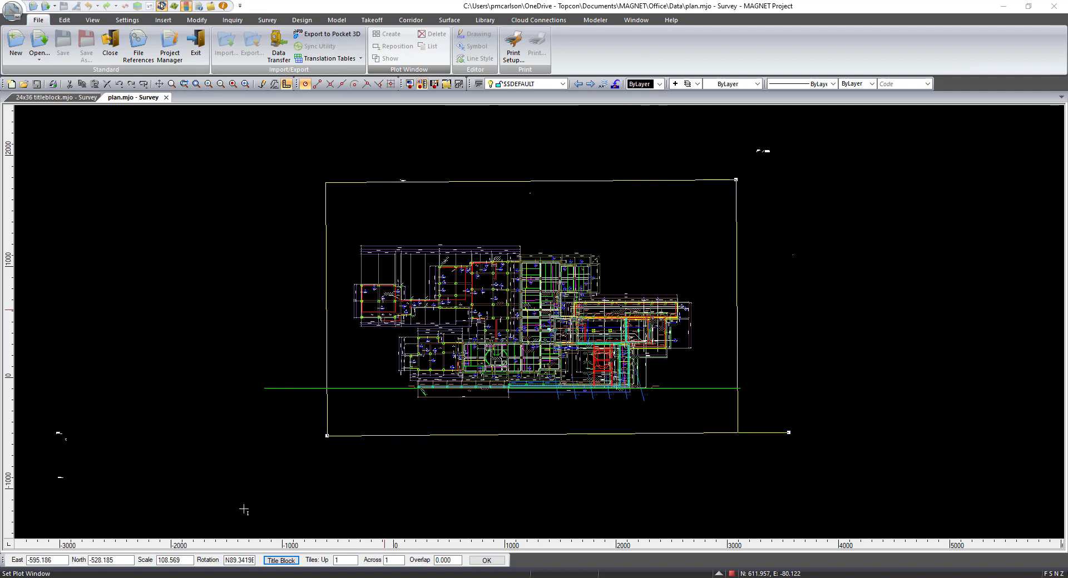
Set the plot window's rotation to 90 and scale to 100.
double_click(238, 562)
type("90")
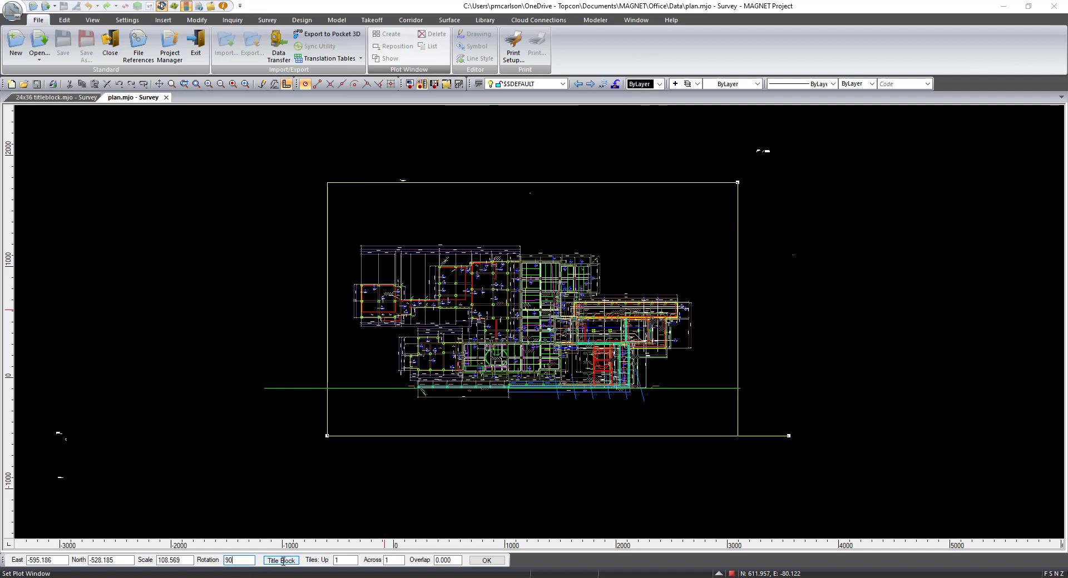
double_click(177, 561)
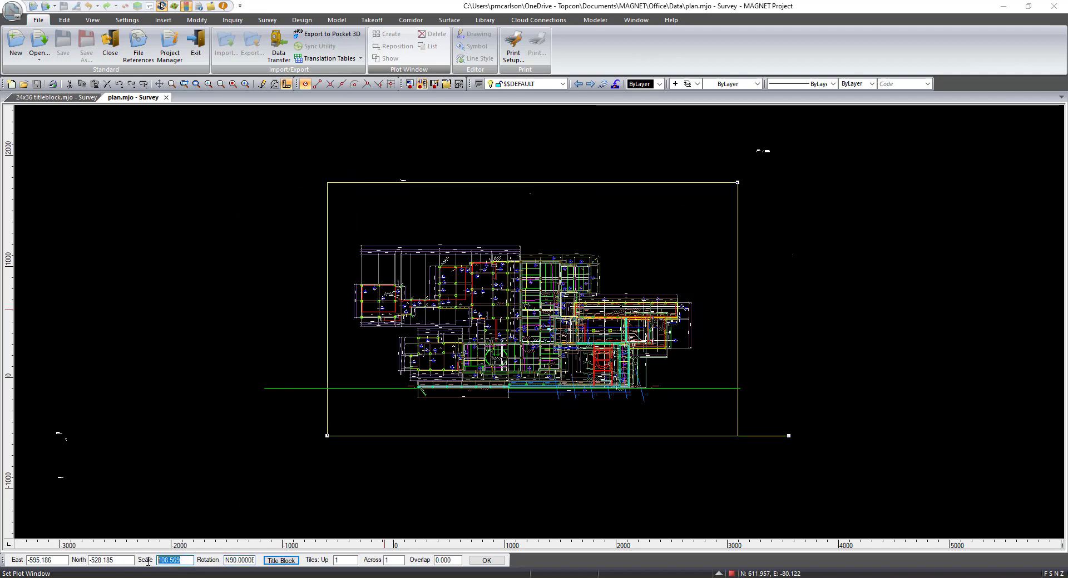
type("100")
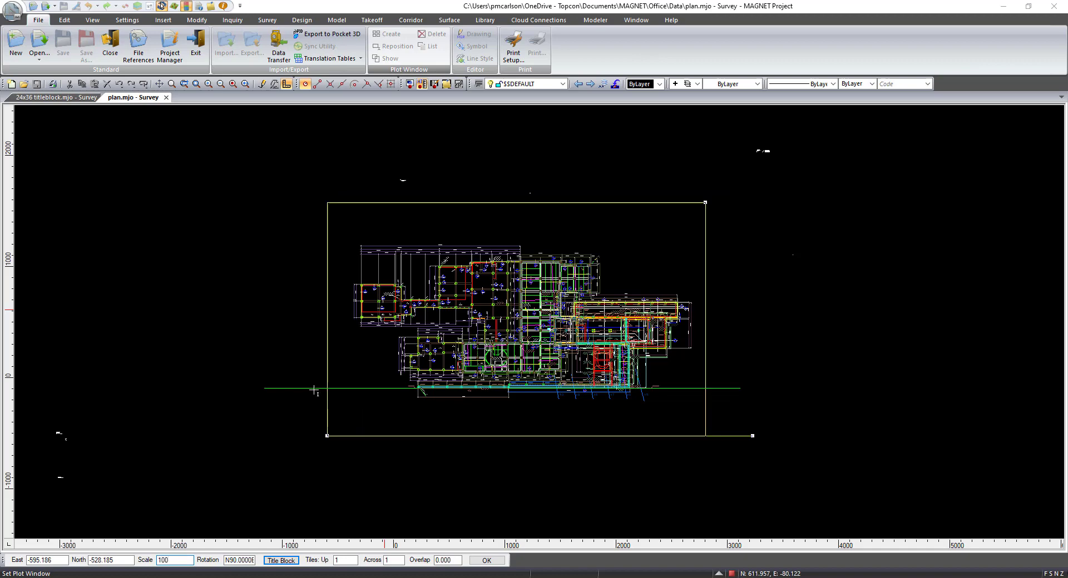
Reload 24x36 title block-topcon.xtb and accept the plot window to create Drawing001.
left_click(289, 562)
left_click(482, 247)
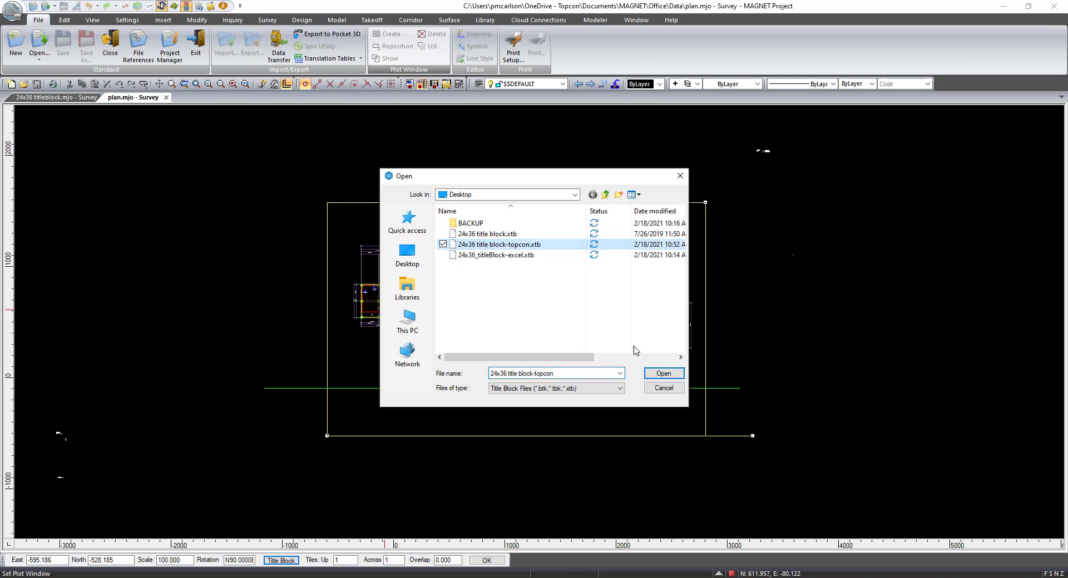
left_click(664, 373)
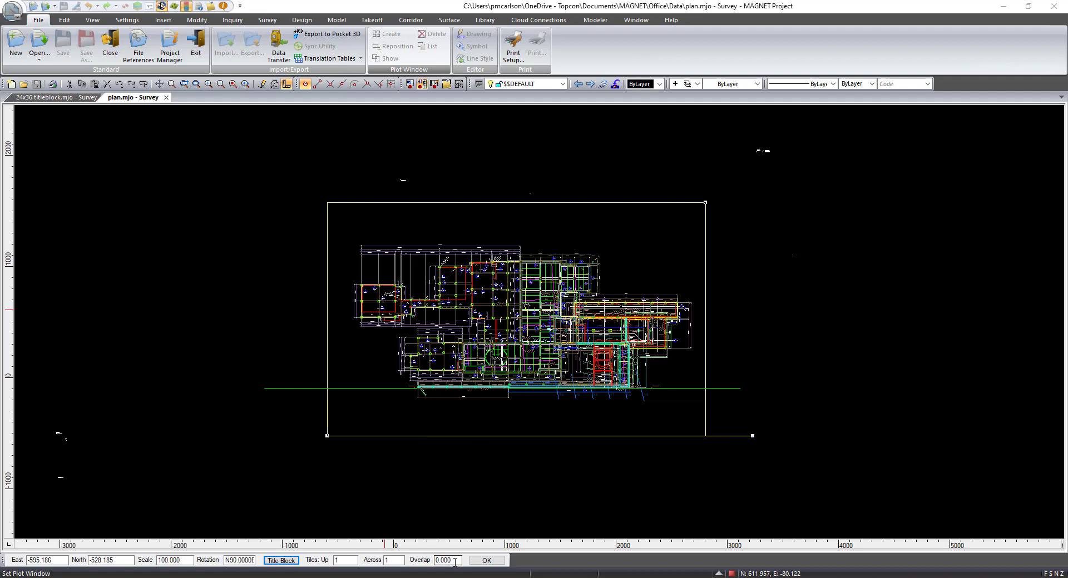
left_click(486, 562)
left_click(486, 562)
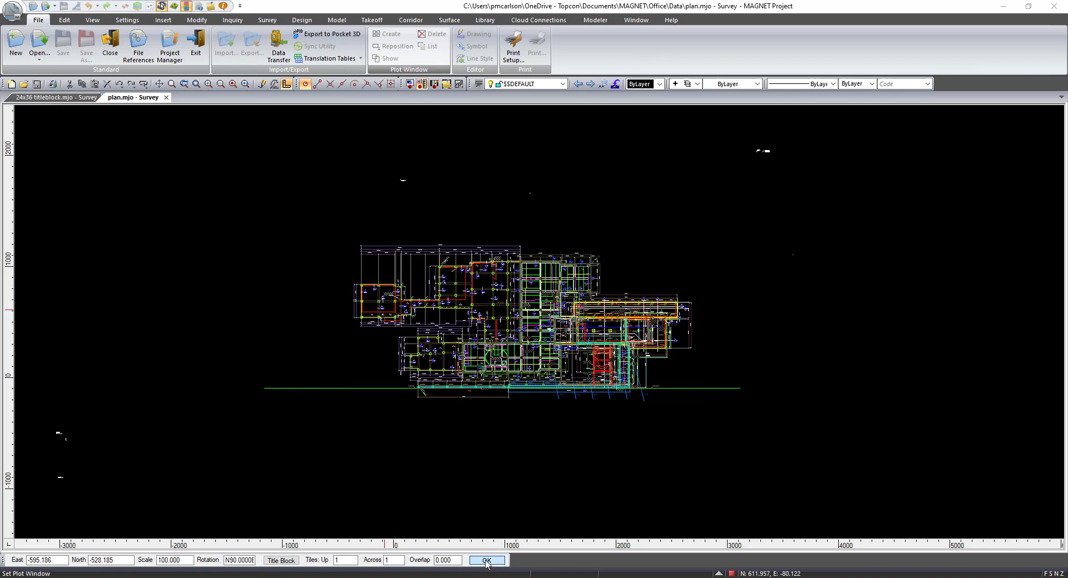